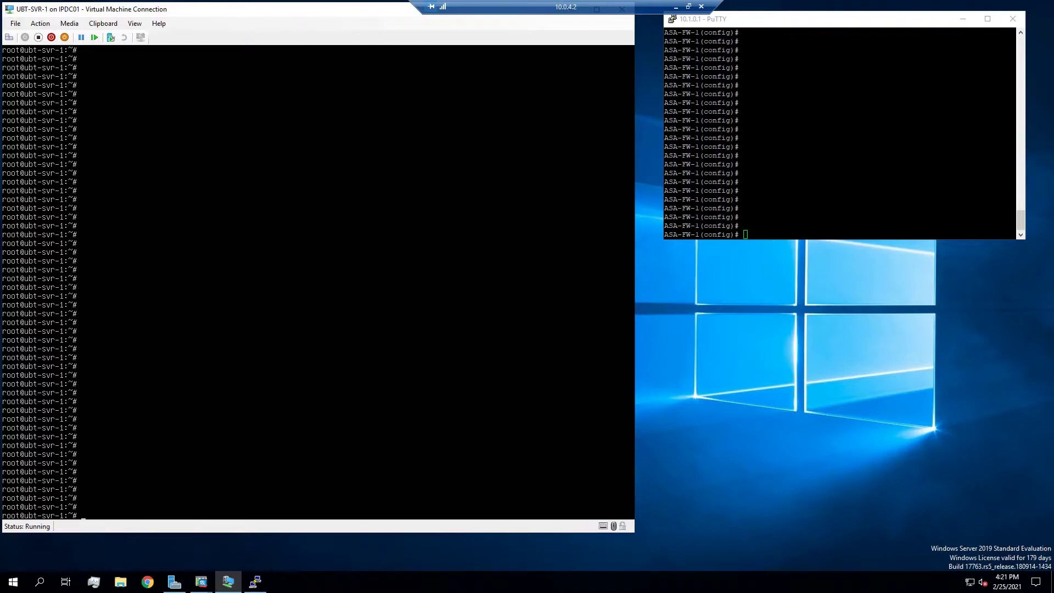
type("get https://git.io/vpn -O openvpn-install")
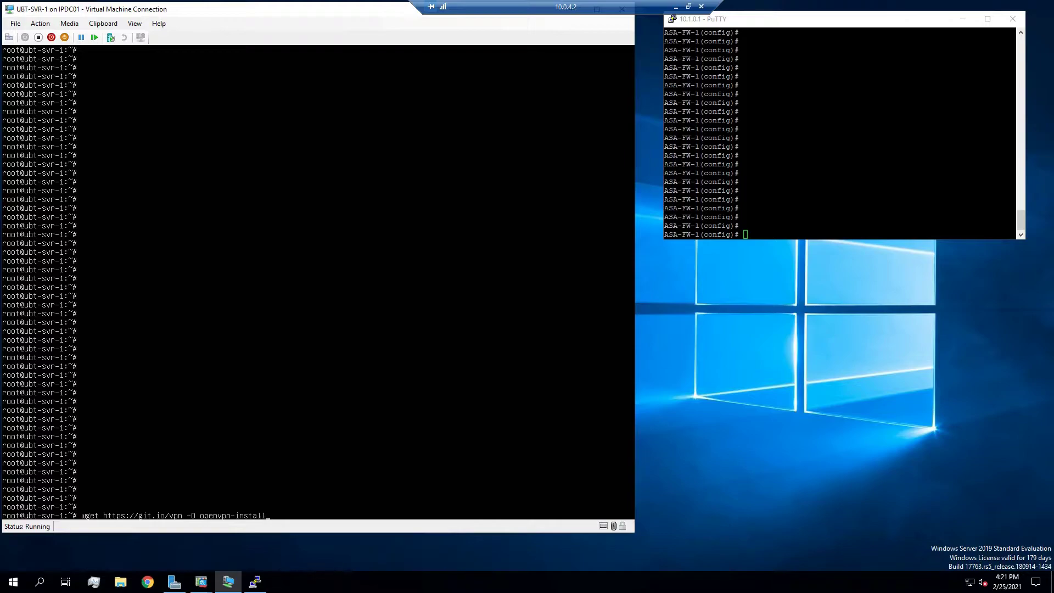
type(".sh")
- Download openvpn-install.sh and list the home directory in detail
key("Return")
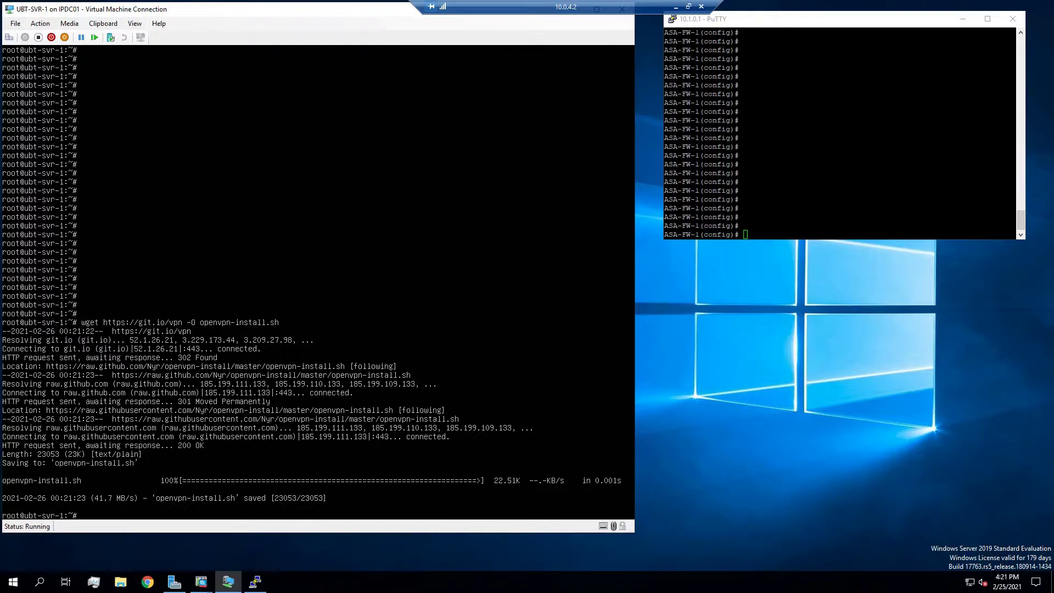
type("ls -l")
key("Return")
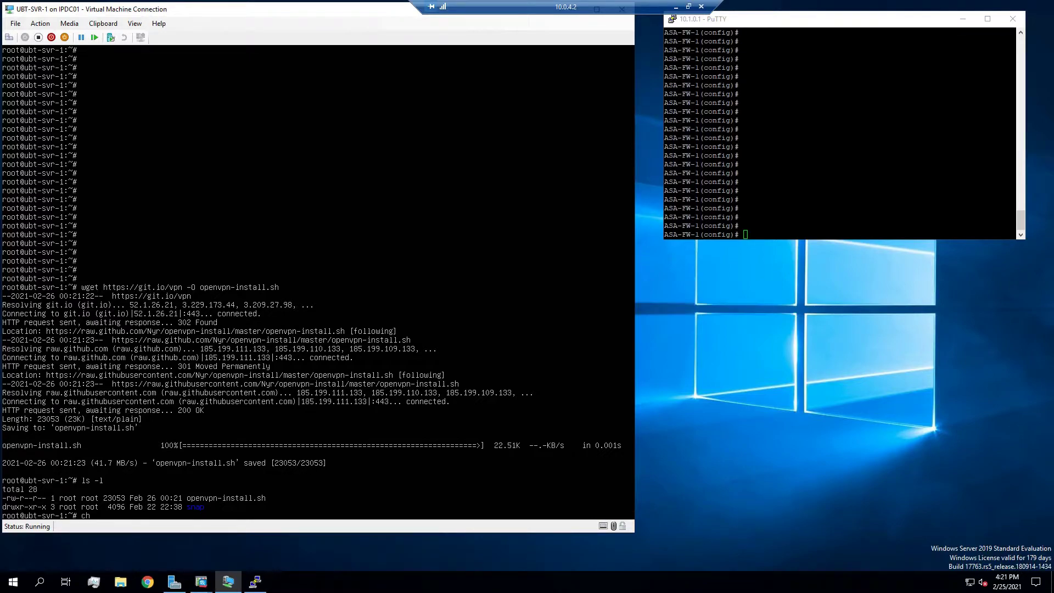
- Set openvpn-install.sh permissions to 777 and verify it shows rwxrwxrwx
type("777 openvpn-install.sh")
key("Return")
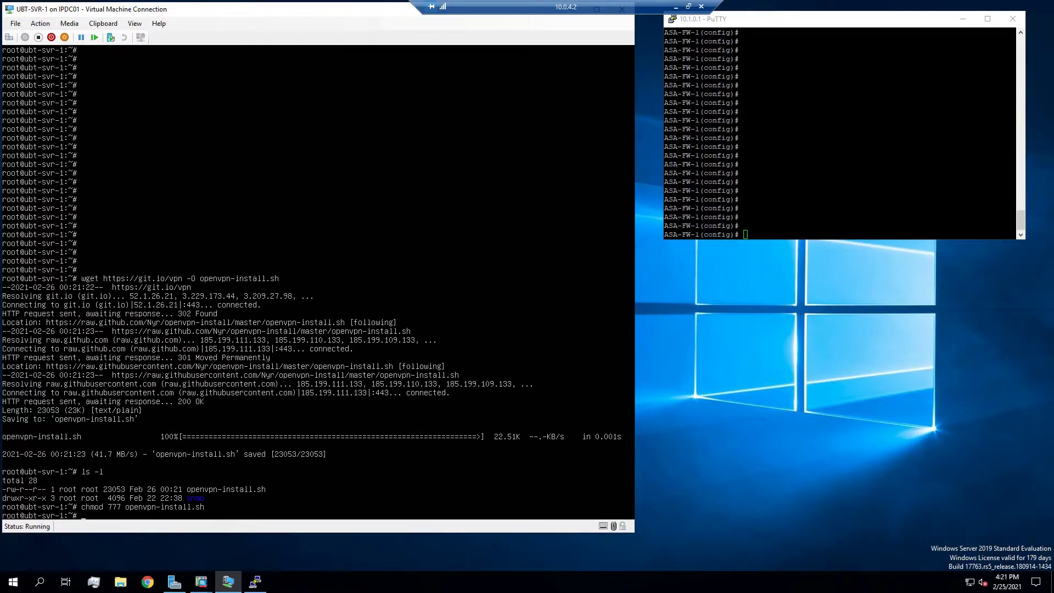
type("ls")
key("Return")
type("ls -l")
key("Return")
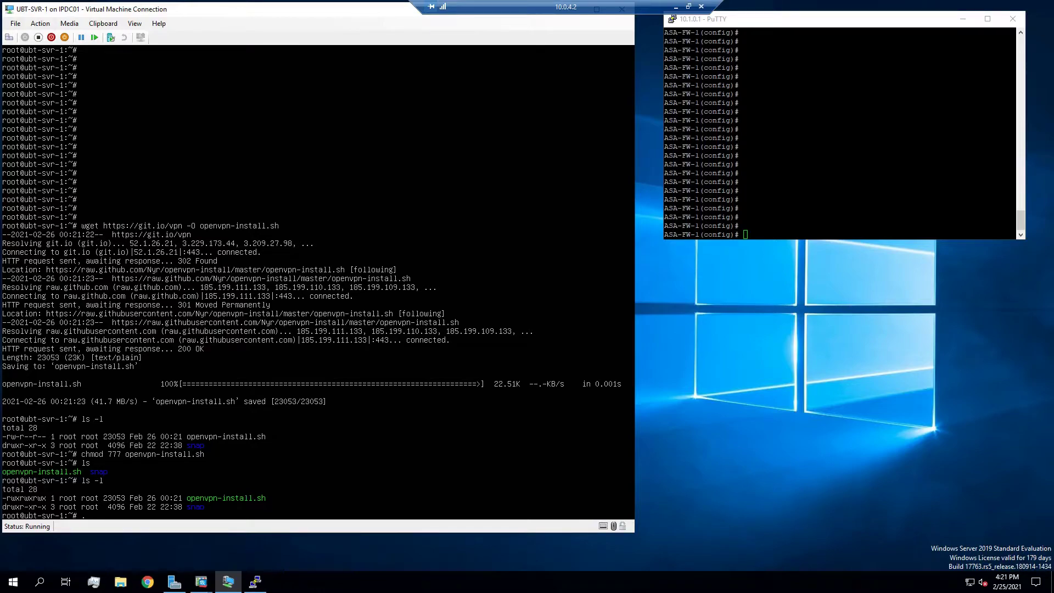
- Launch the OpenVPN installer with ./openvpn-install.sh
type("./ope")
key("Tab")
key("Return")
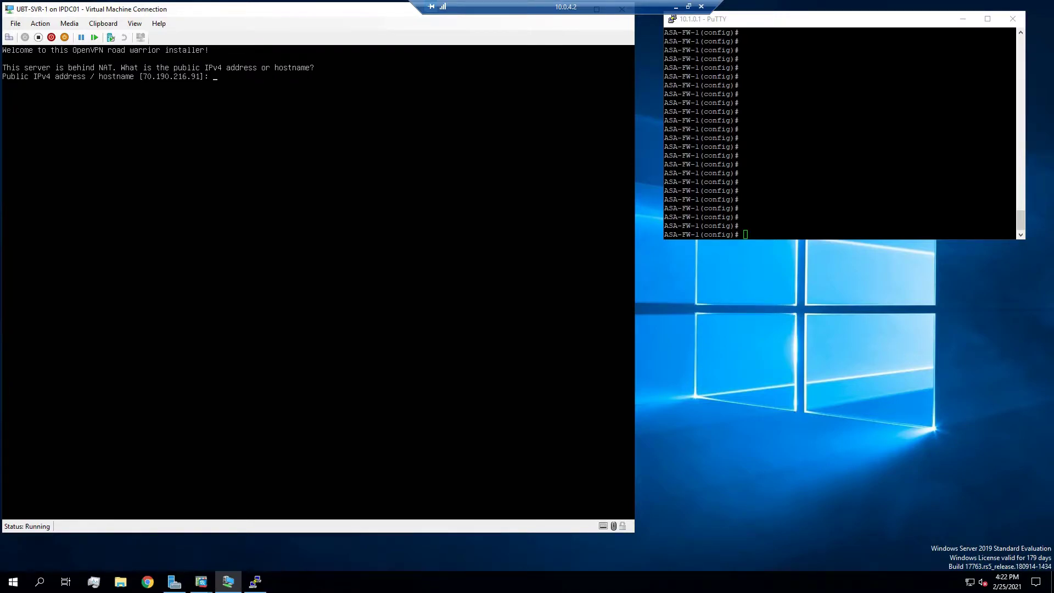
- Accept the default public IP and UDP, use port 443, keep system DNS, and name the client Client
key("Return")
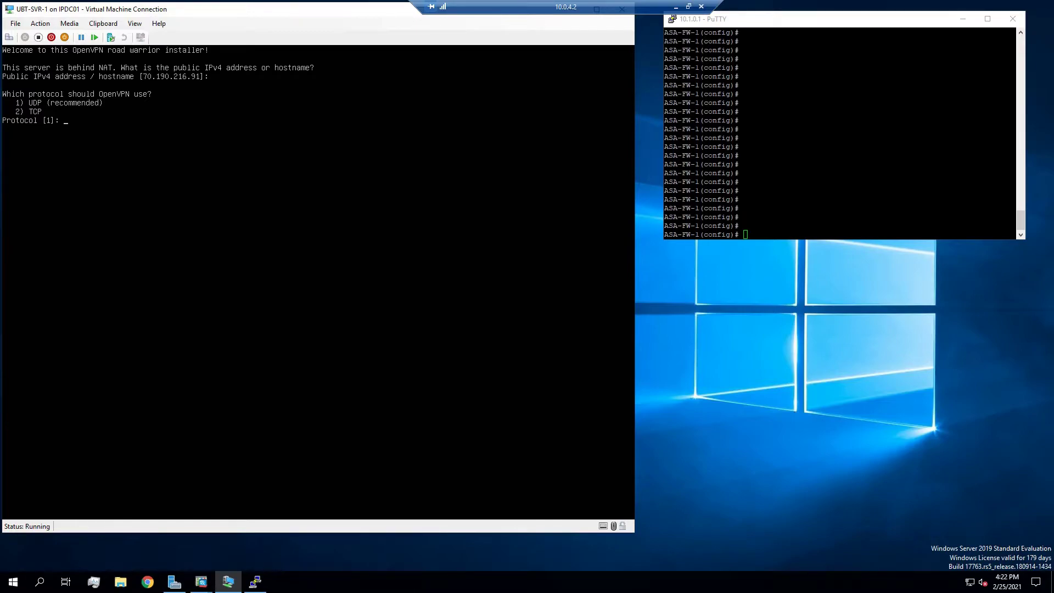
key("Return")
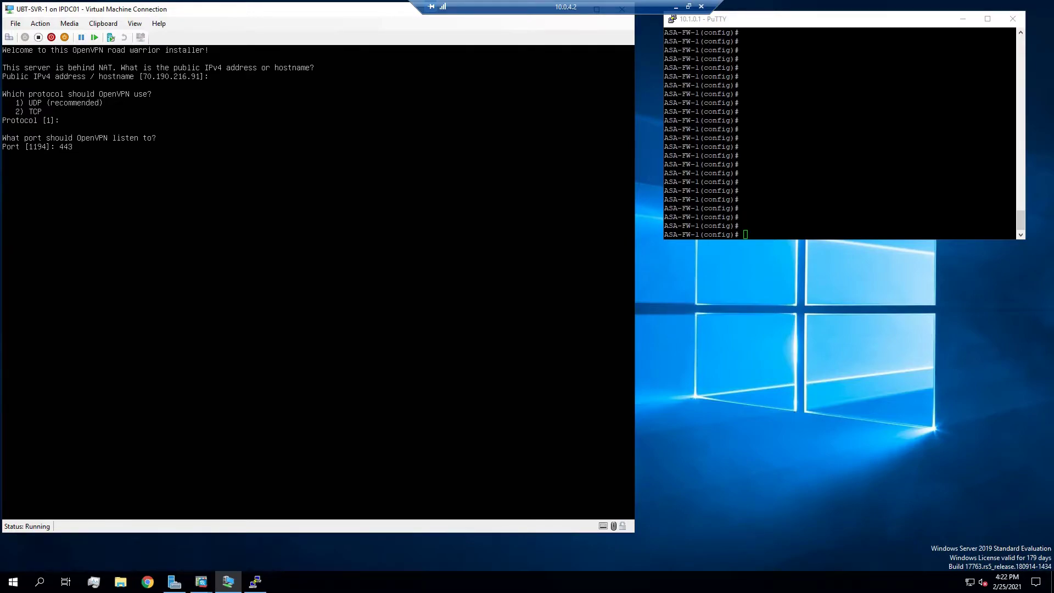
key("Return")
key("Return")
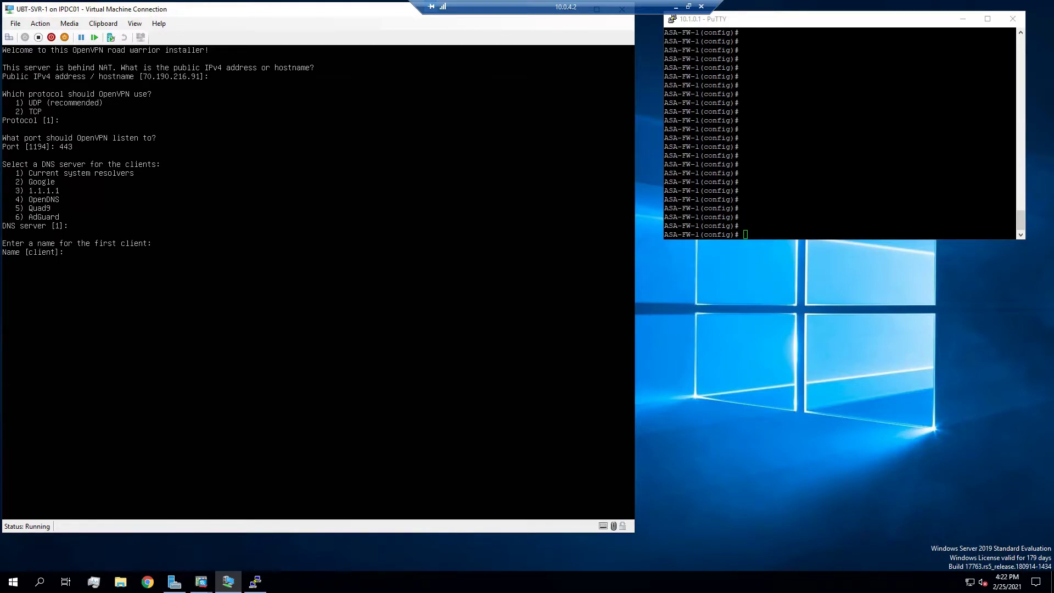
type("Client-1")
key("Return")
key("Return")
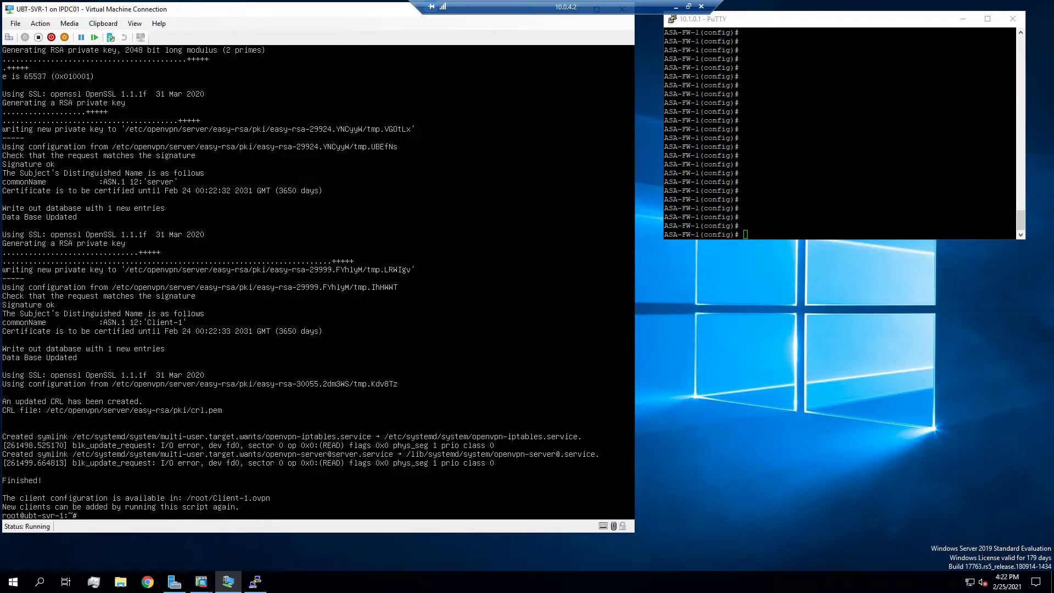
- Run ls to confirm Client-1.ovpn sits next to openvpn-install.sh
type("ls")
key("Return")
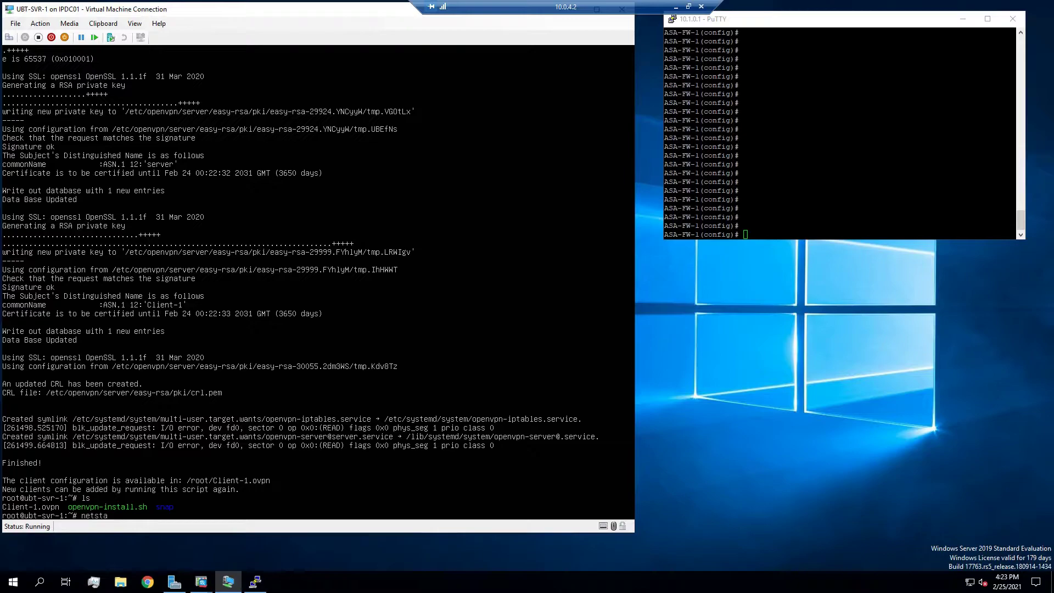
- Run netstat -ano to confirm UDP 10.2.0.2:443 is listening, then stop the output
type("t -ano")
key("Return")
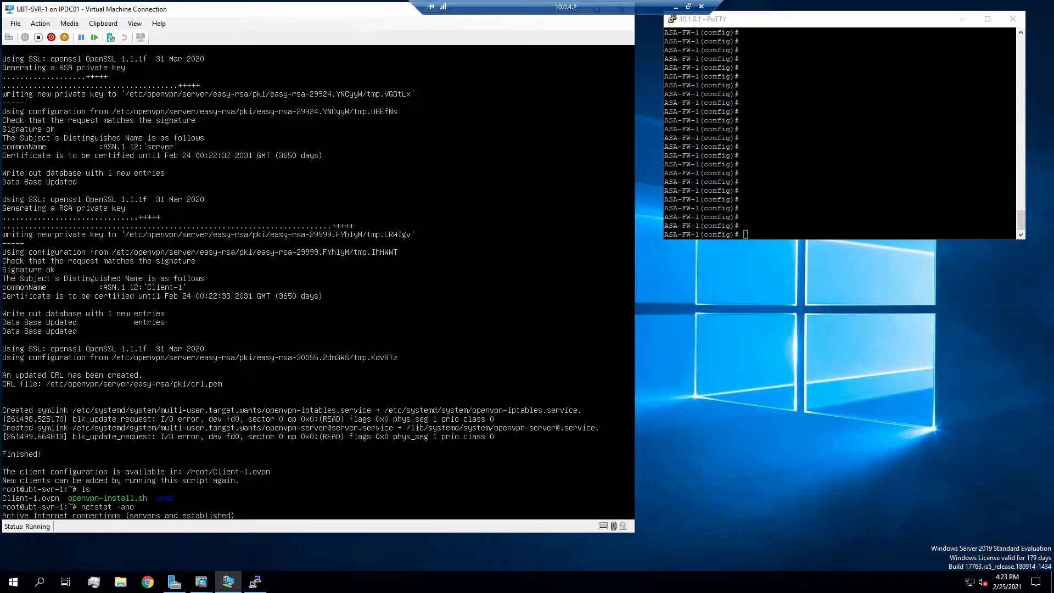
key("ctrl+c")
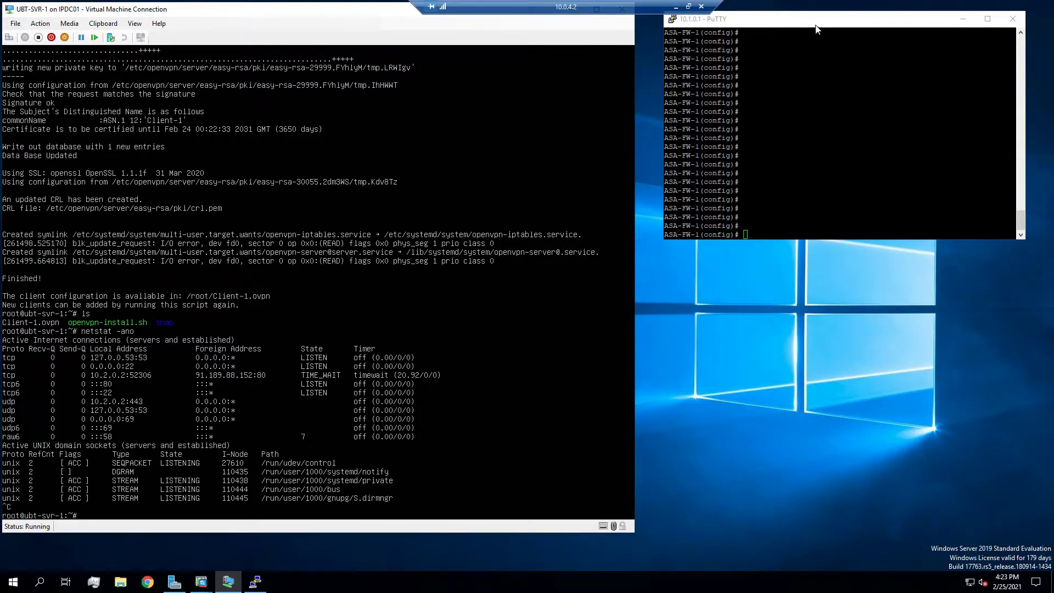
- Reposition the firewall PuTTY window and run show run interface
left_click_drag(817, 19, 780, 51)
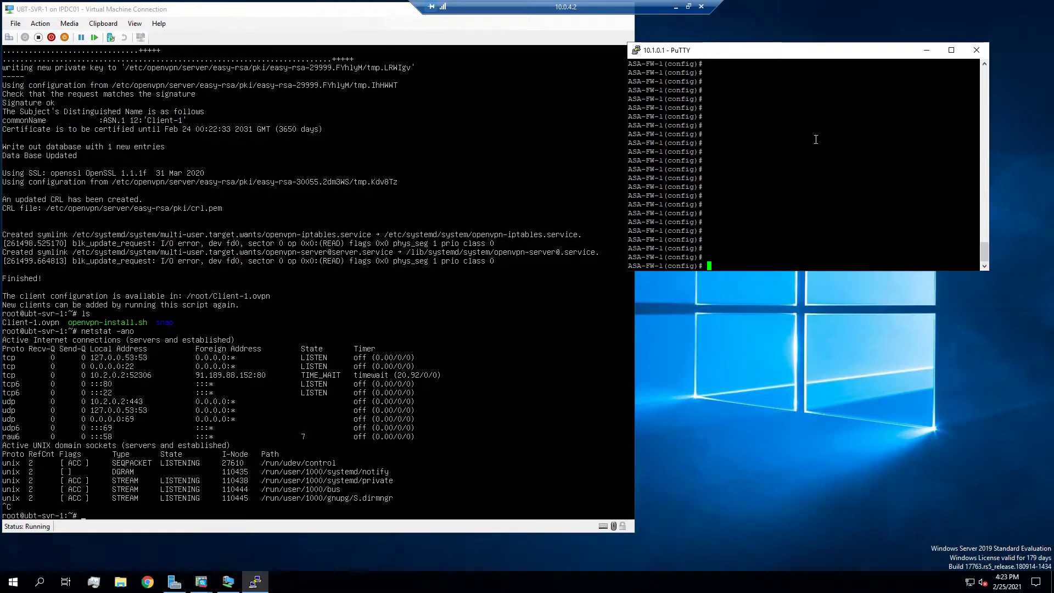
type("show run intr")
key("Tab")
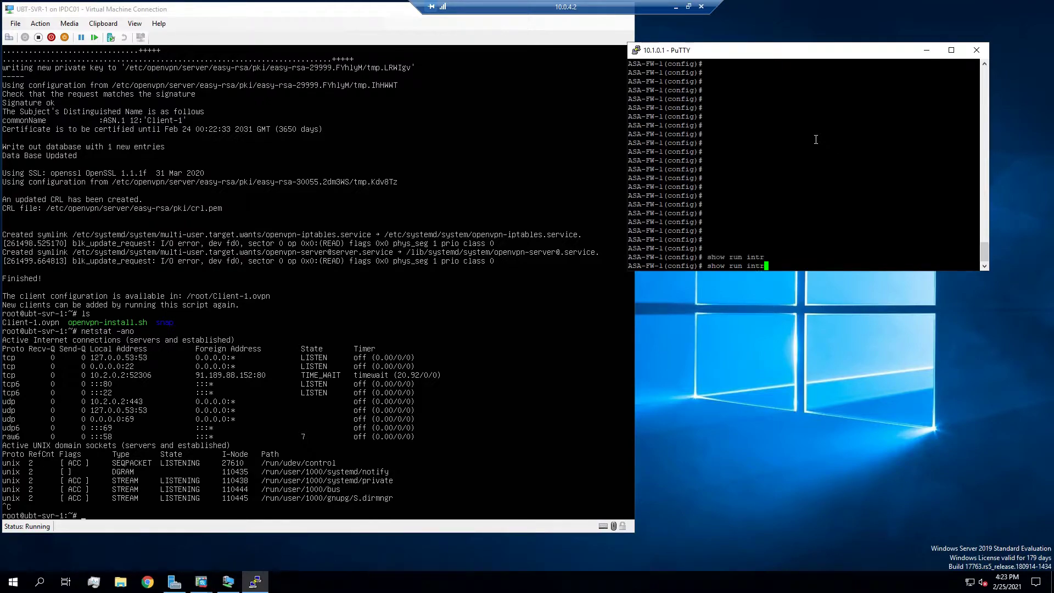
key("BackSpace")
key("Tab")
key("Return")
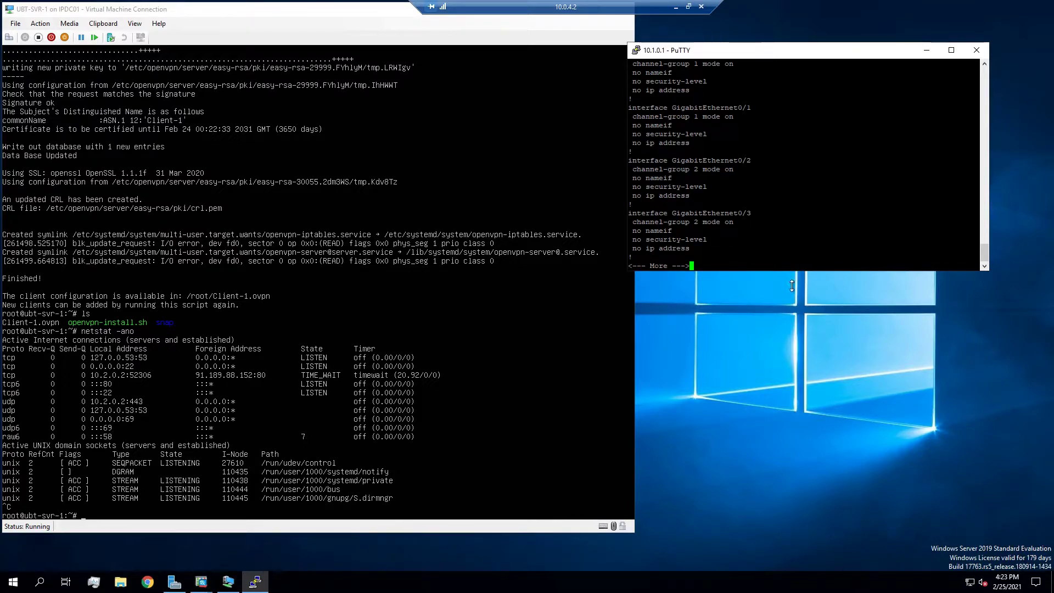
- Enlarge the window and page to the end, showing DMZ 10.2.0.1 and Outside on DHCP
left_click_drag(791, 286, 793, 421)
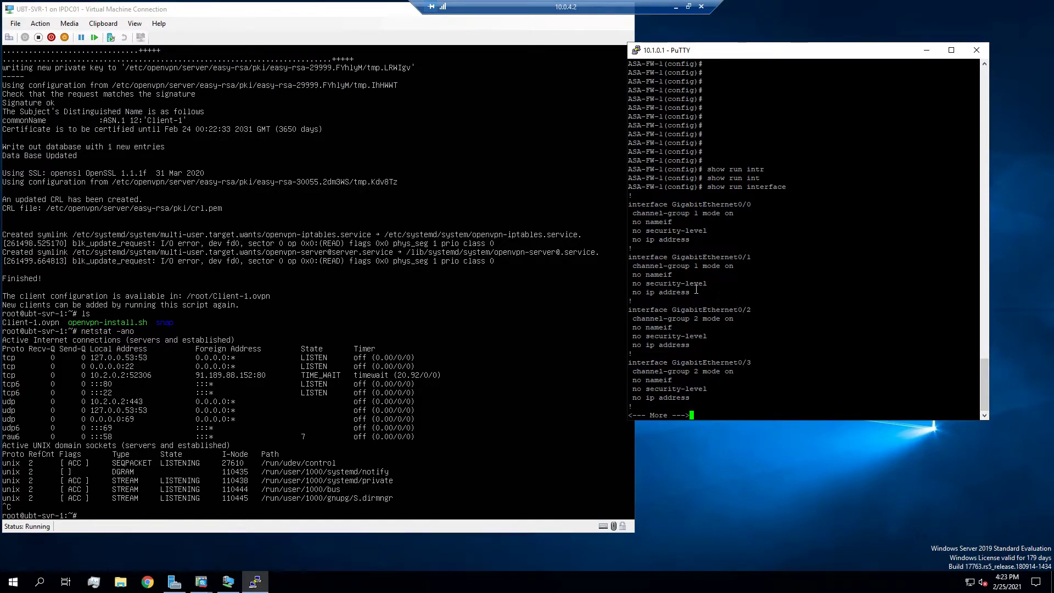
key("Return")
key("Return")
key("Return")
key("Return")
key("Return")
key("Return")
key("Return")
key("Return")
key("Return")
key("Return")
key("Return")
key("Return")
key("Return")
key("Return")
key("Return")
key("Return")
key("Return")
key("Return")
key("Return")
key("Return")
key("Return")
key("Return")
key("Return")
key("Return")
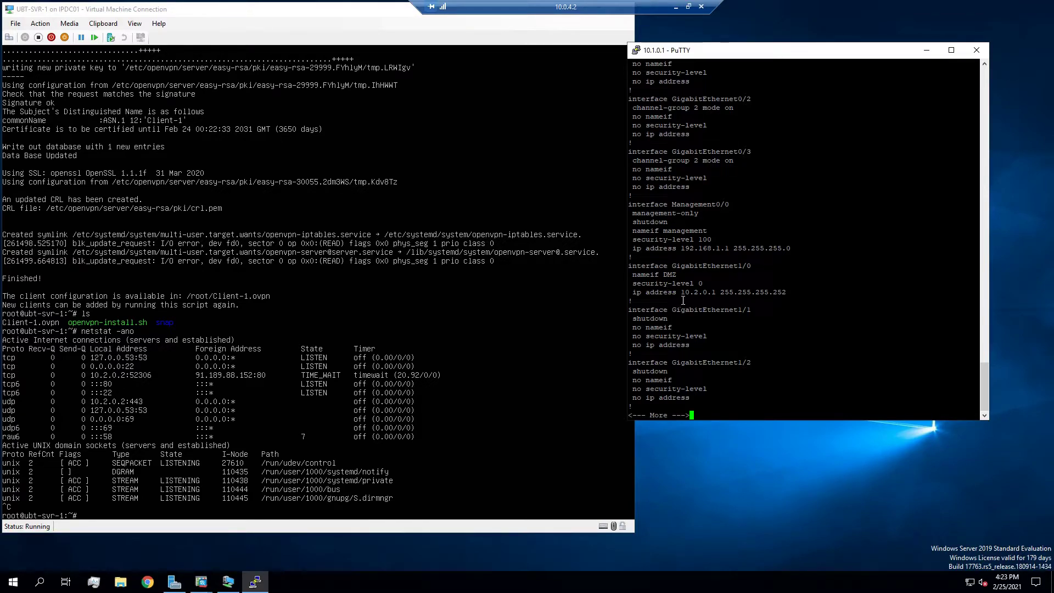
key("Return")
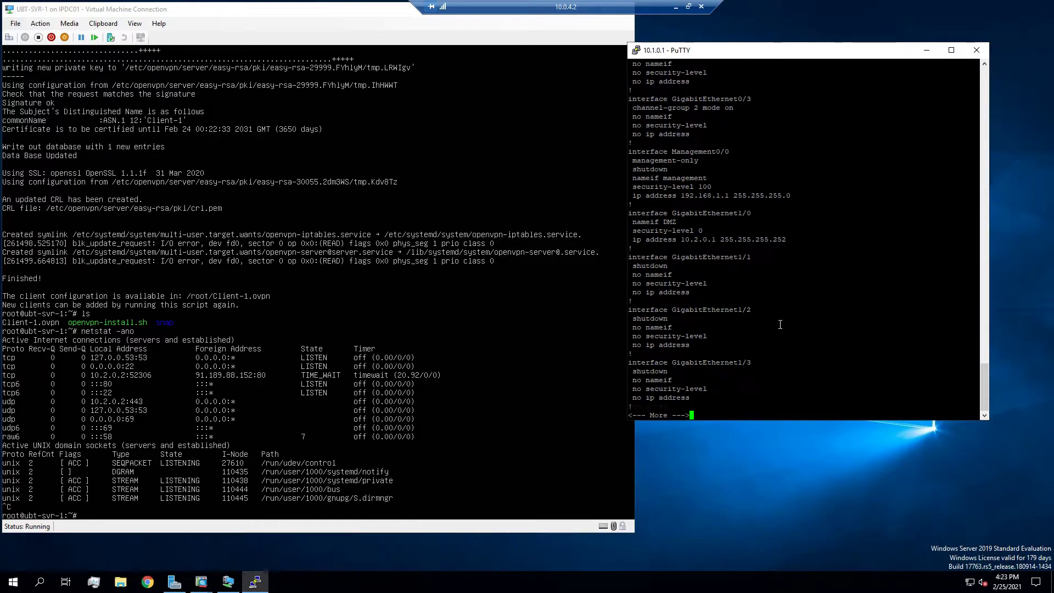
key("Return")
key("Return")
key("Return")
key("Return")
key("Return")
key("Return")
key("Return")
key("Return")
key("Return")
key("Return")
key("Return")
key("Return")
key("Return")
key("Return")
key("Return")
key("Return")
key("Return")
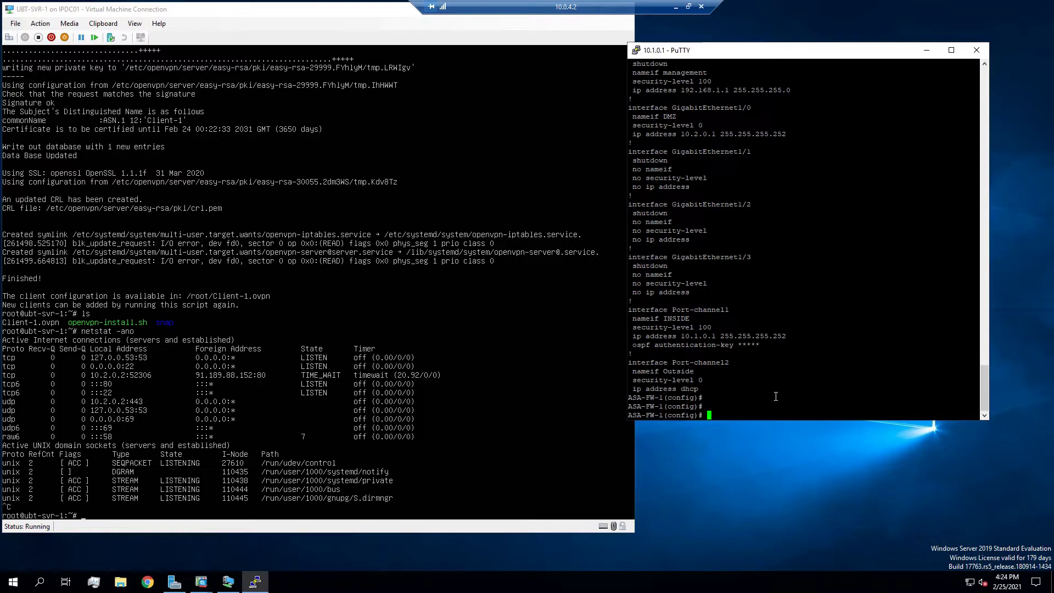
- Create network object DMZ with host 10.2.0.2 on the ASA
type("ob")
key("Tab")
type("ne")
key("Tab")
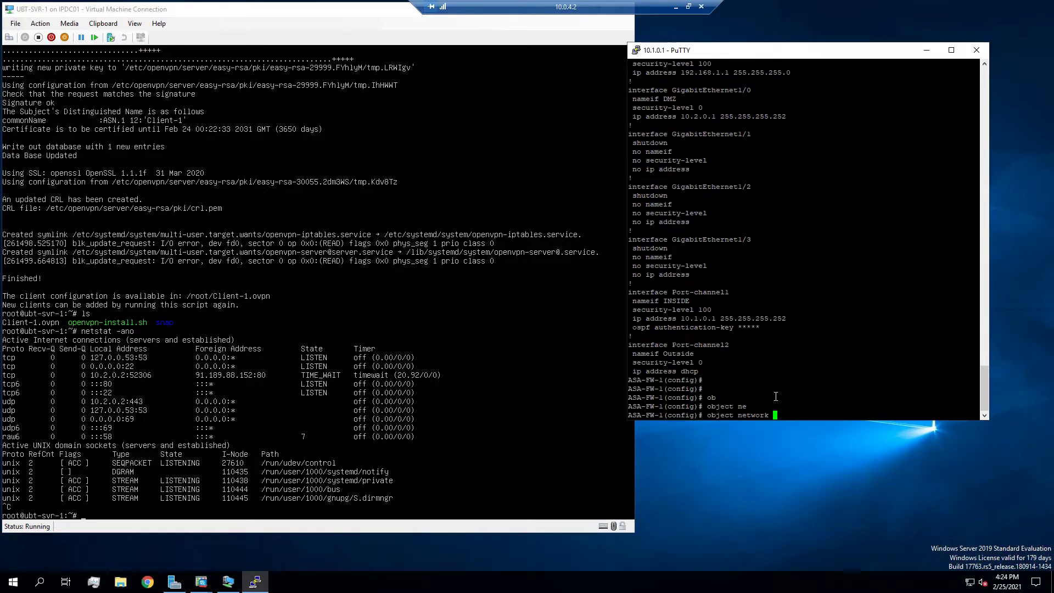
type("DMZ")
key("Return")
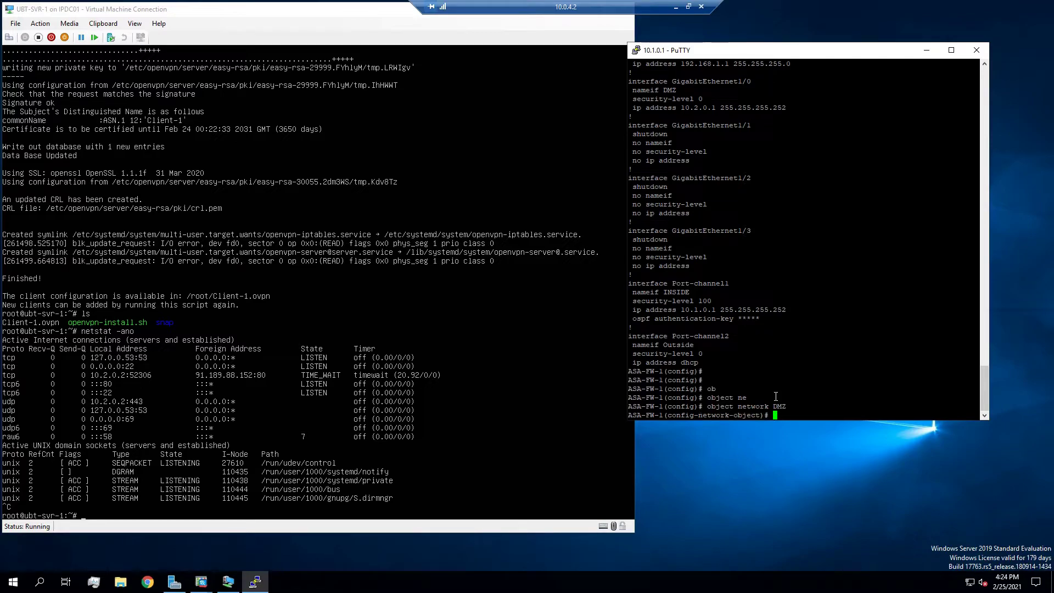
type("hos")
key("Tab")
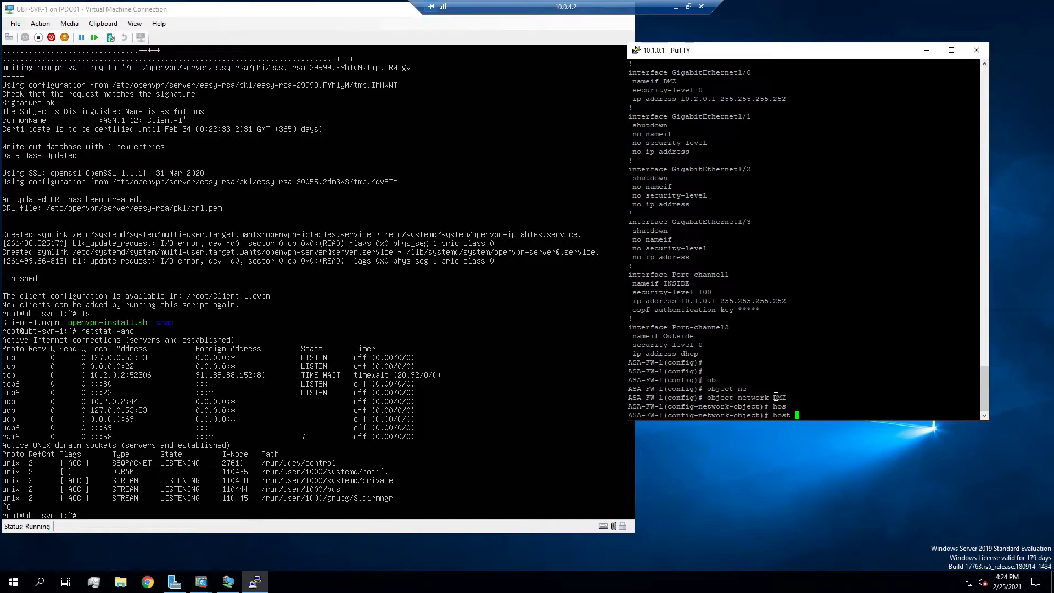
type("10.2.0.2")
key("Return")
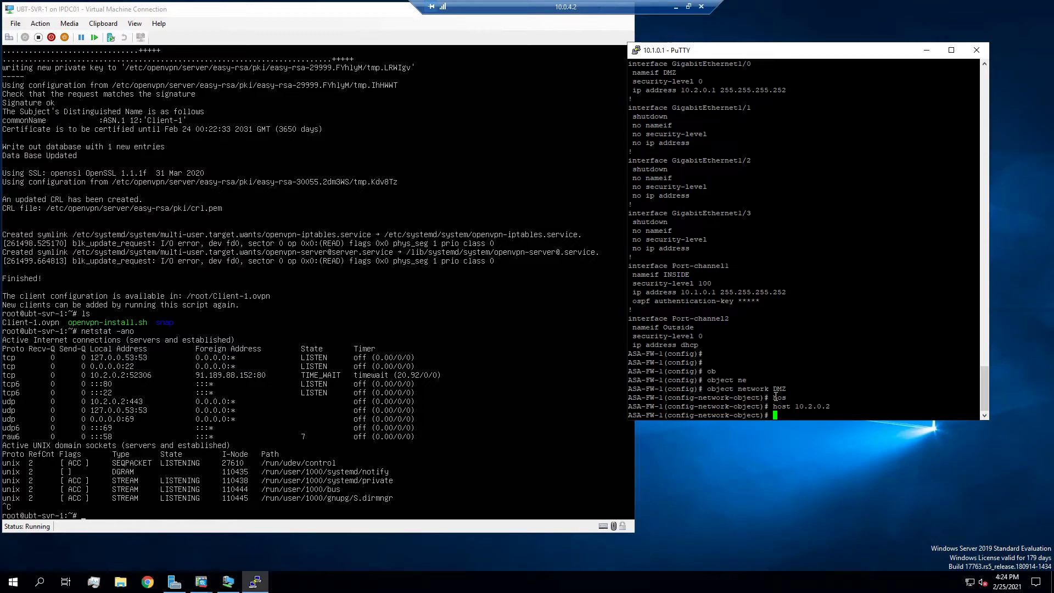
- Add nat (DMZ,outside) static interface service udp 443 443 to the object
type("nat (dm")
key("Tab")
type("Z,o")
key("Tab")
type("utside")
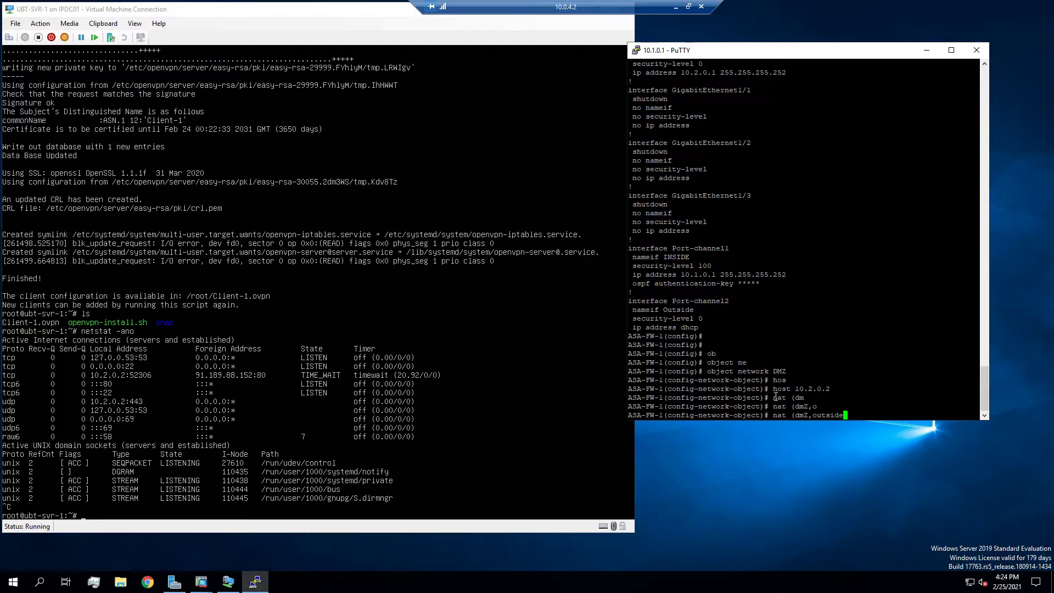
type(") st")
key("Tab")
type("in")
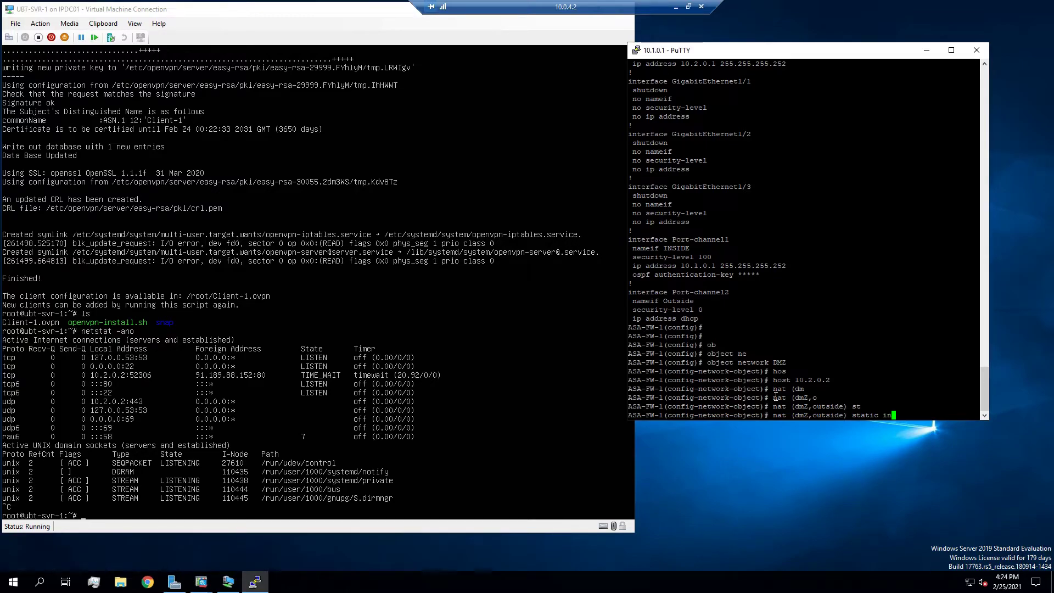
key("Tab")
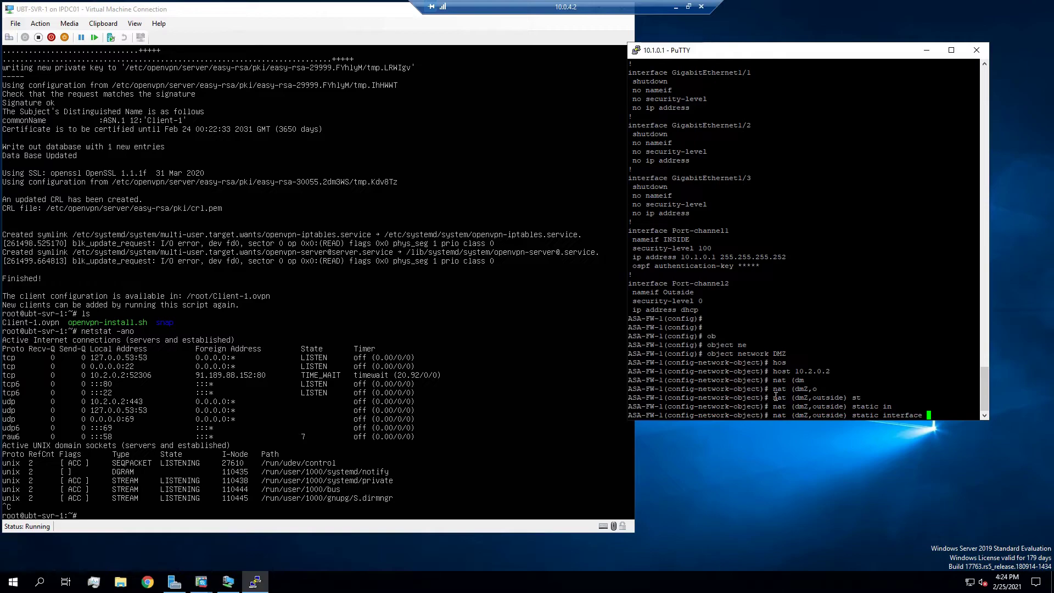
type("?")
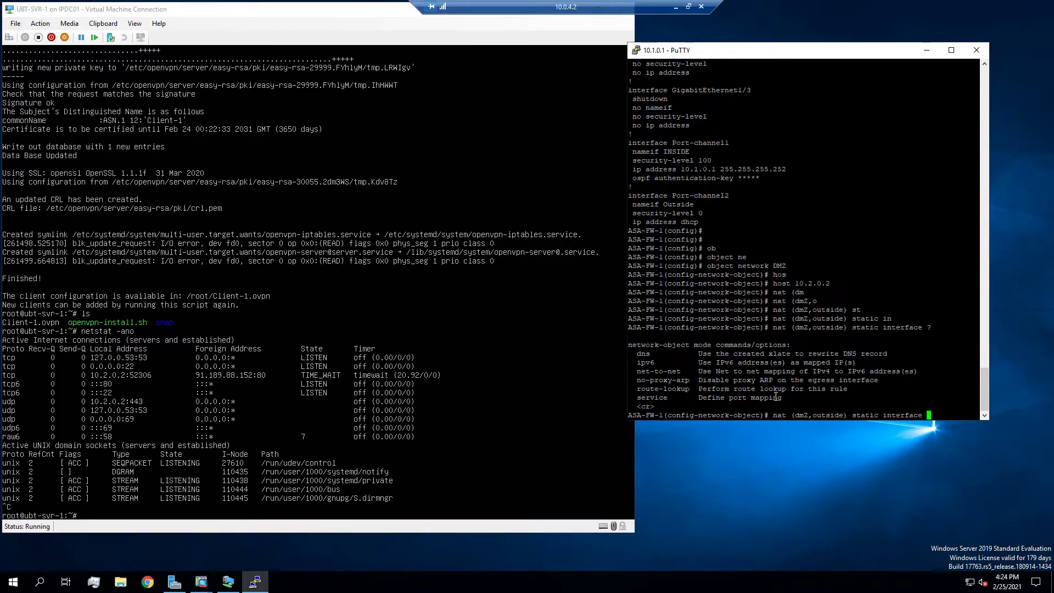
type("ser")
key("Tab")
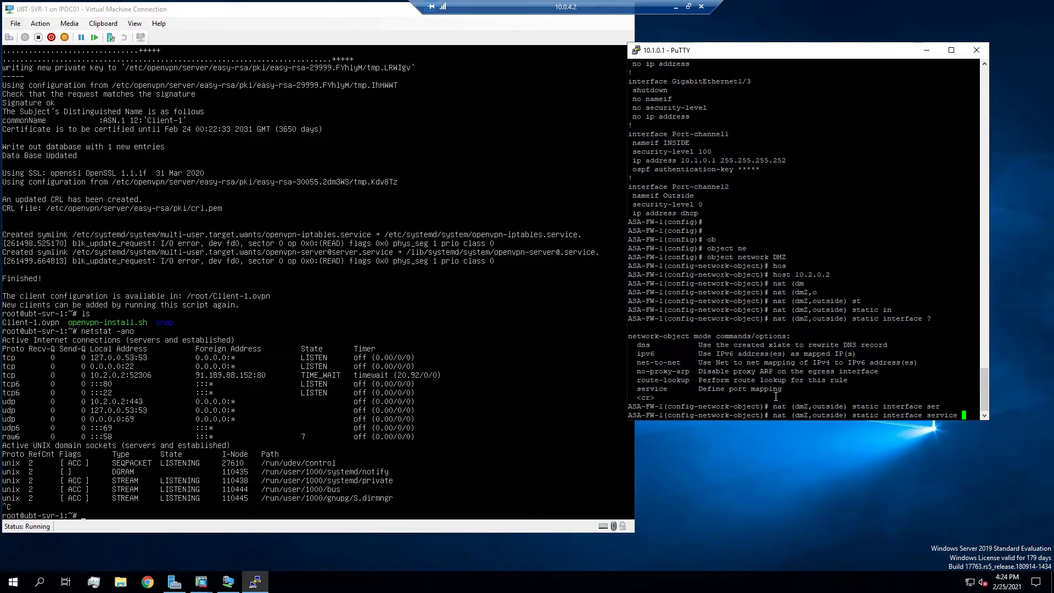
type("udp 4")
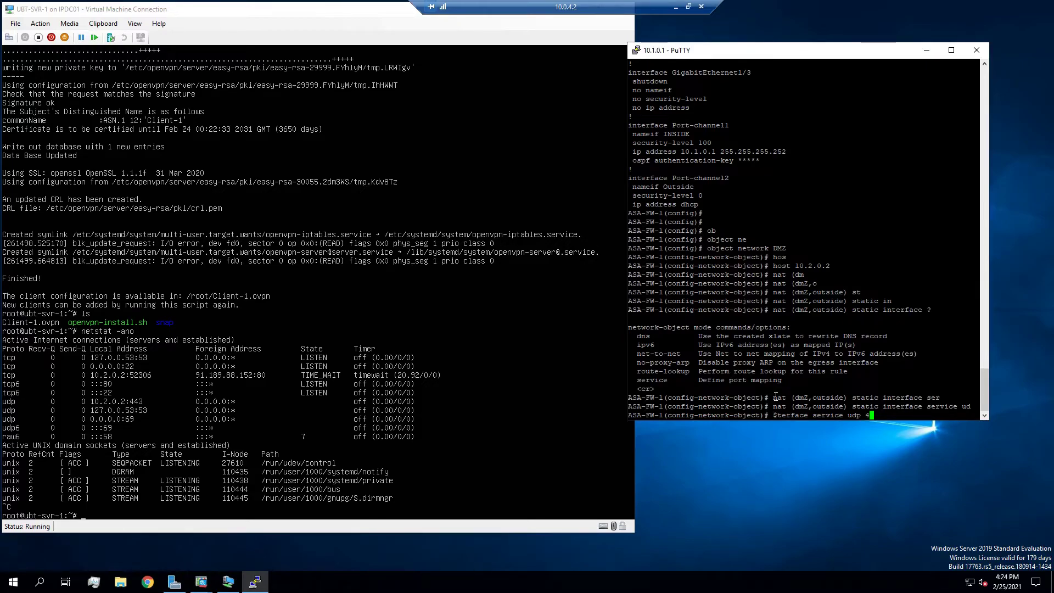
type("43 443")
key("Return")
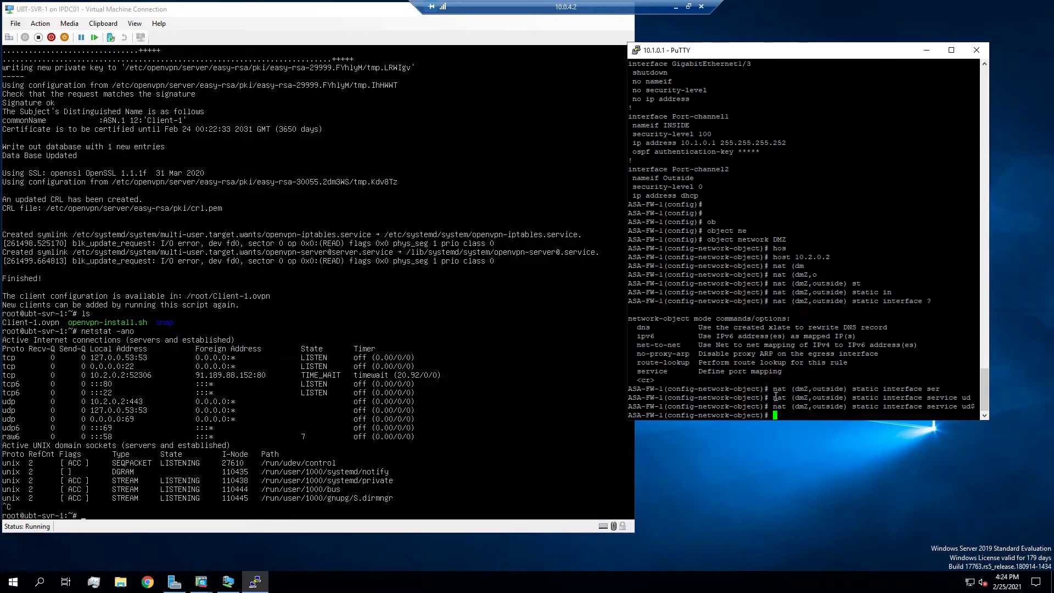
- Resubmit the recalled NAT command and exit network object configuration mode
key("Up")
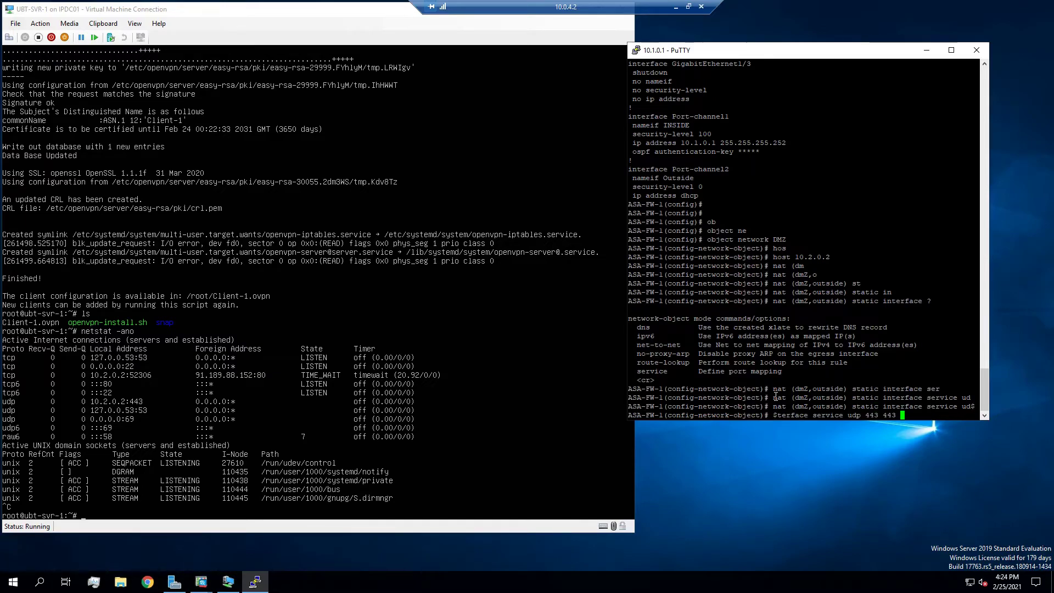
key("Left")
key("Left")
key("Right")
key("Return")
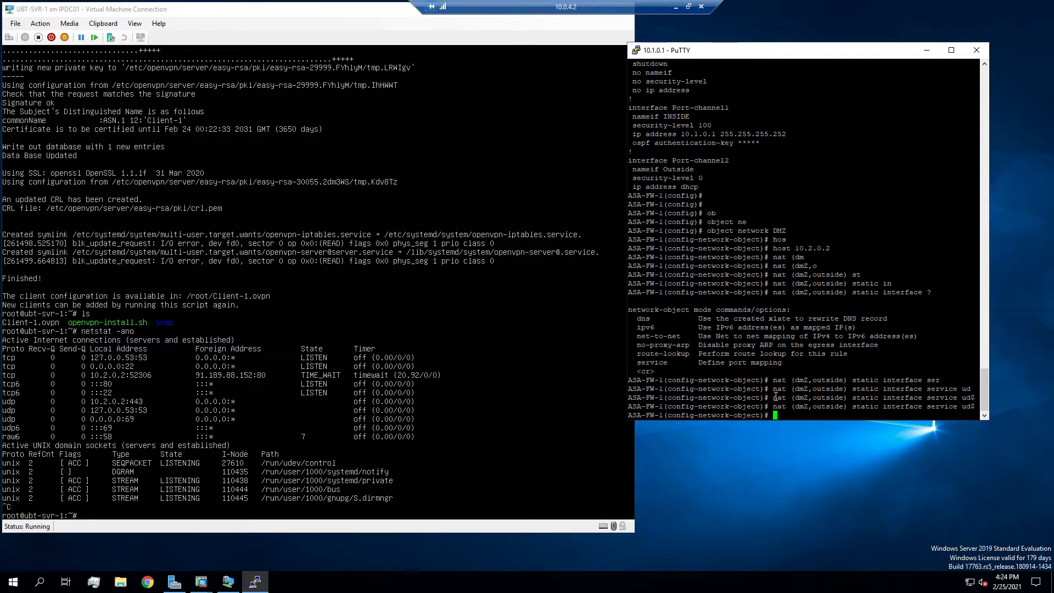
type("exit")
key("Return")
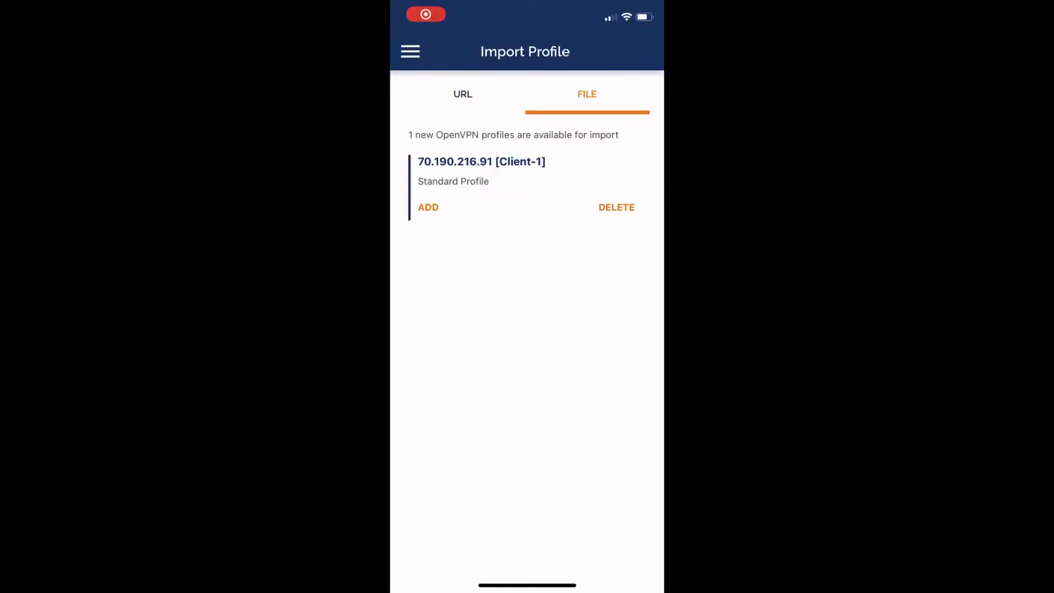
- Add the Client-1 profile, allow the VPN configuration with the device passcode, and test-connect it
left_click(428, 207)
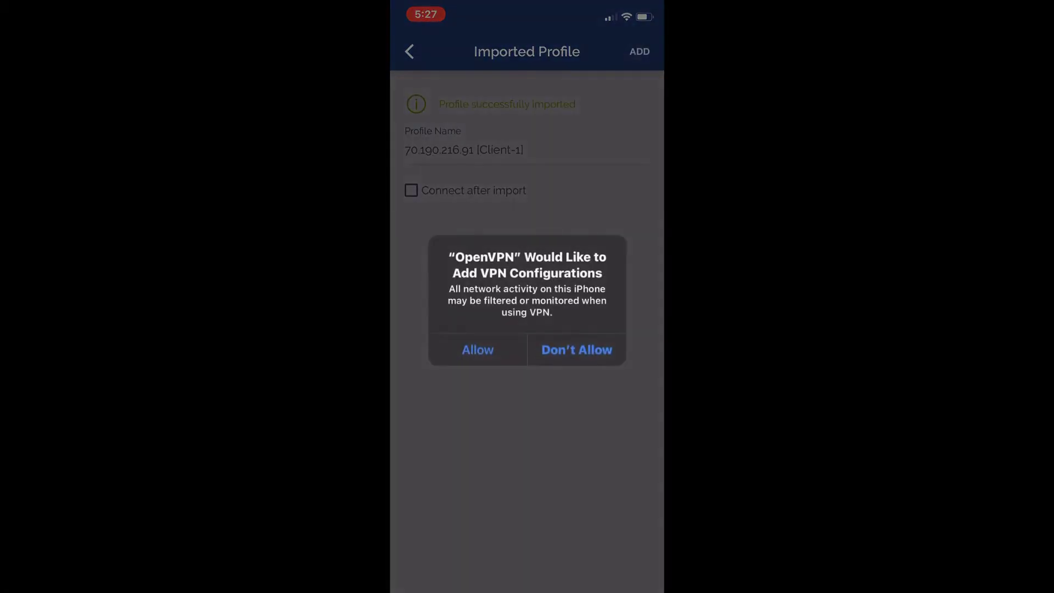
left_click(477, 350)
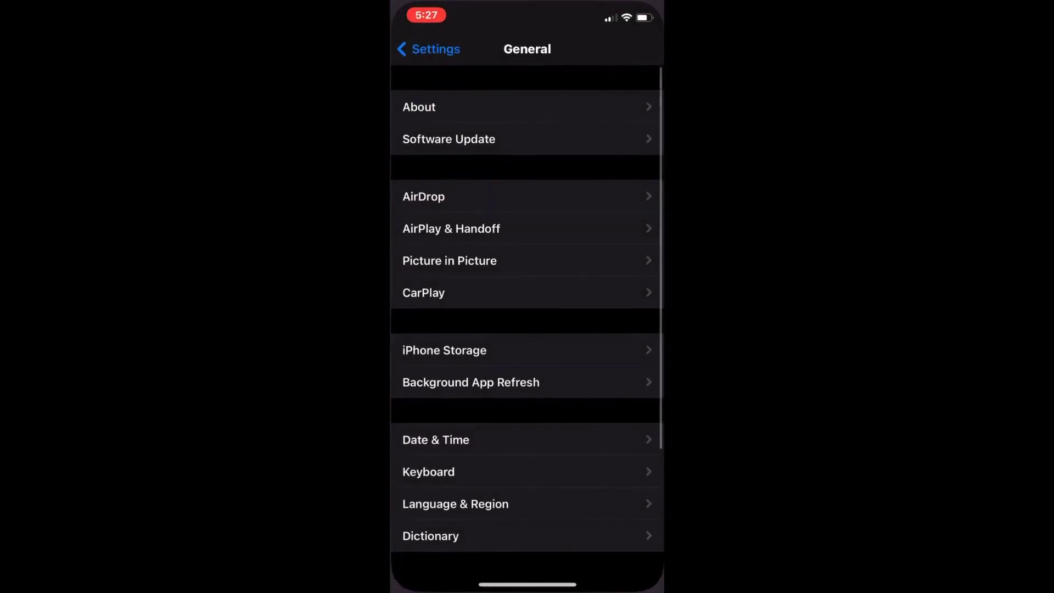
type("******")
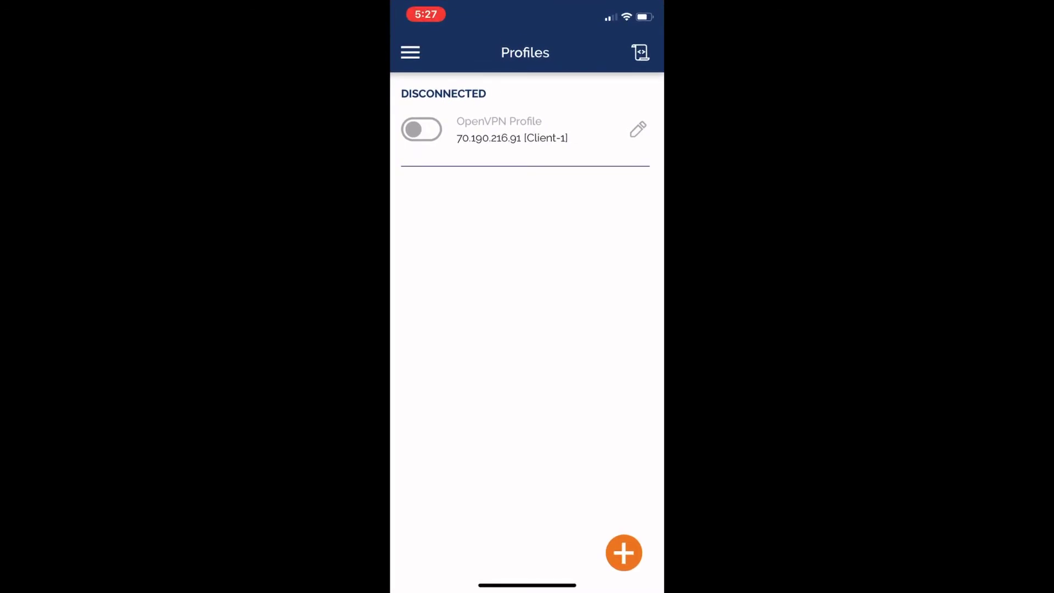
left_click(421, 129)
left_click(421, 129)
left_click(576, 351)
- Turn off Wi-Fi and connect Client-1 over cellular, getting private IP 10.8.0.2
left_click_drag(631, 8, 632, 274)
left_click(440, 172)
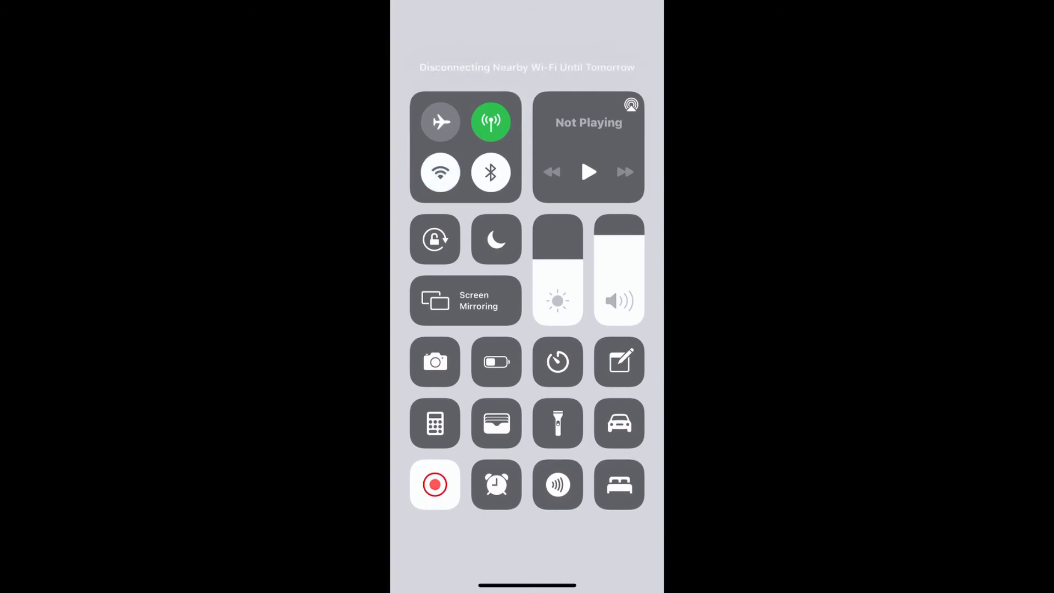
left_click_drag(527, 584, 527, 385)
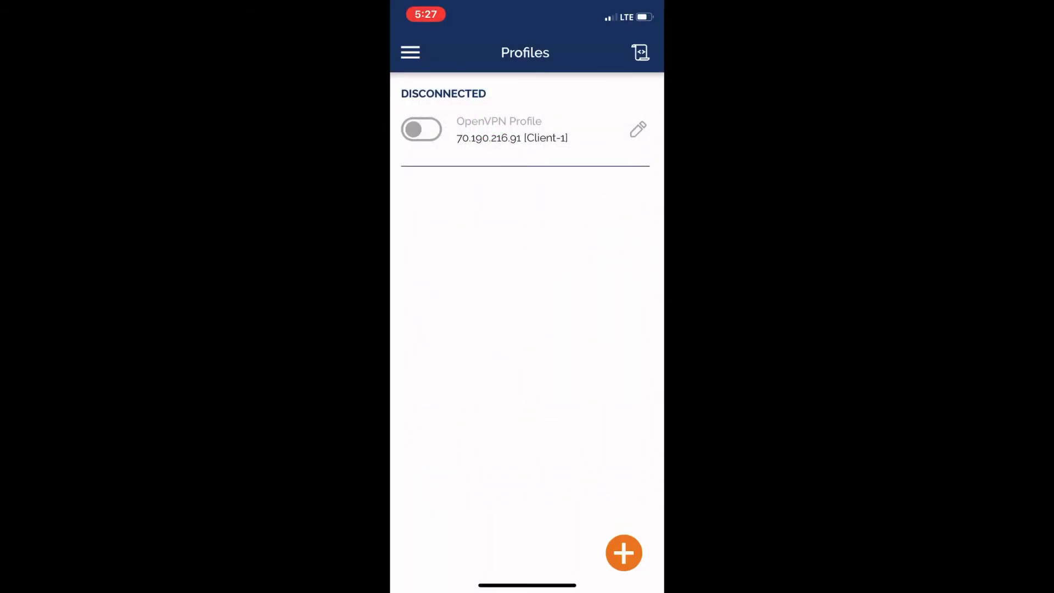
left_click(422, 129)
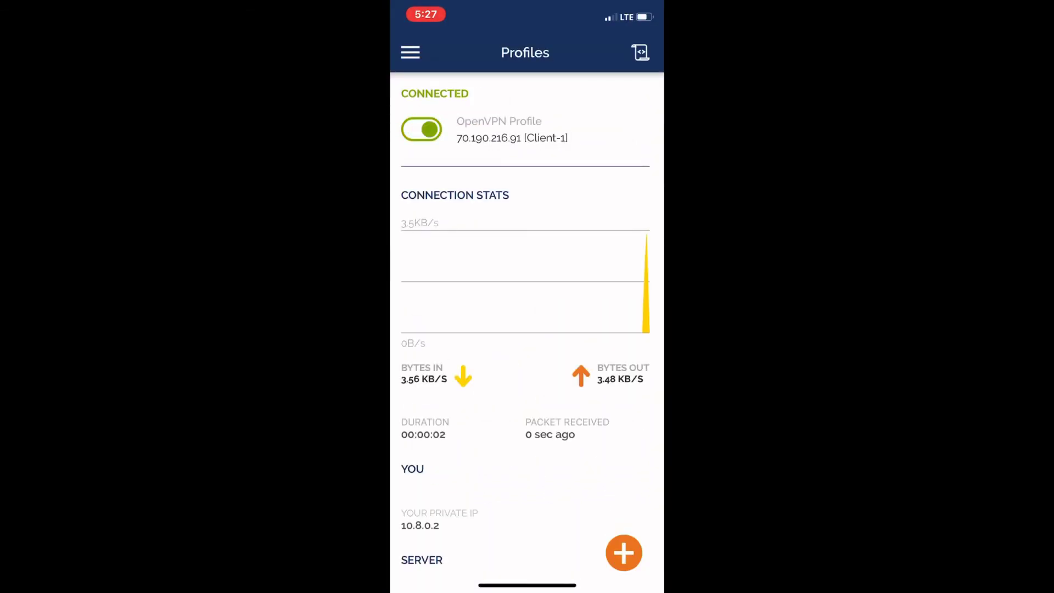